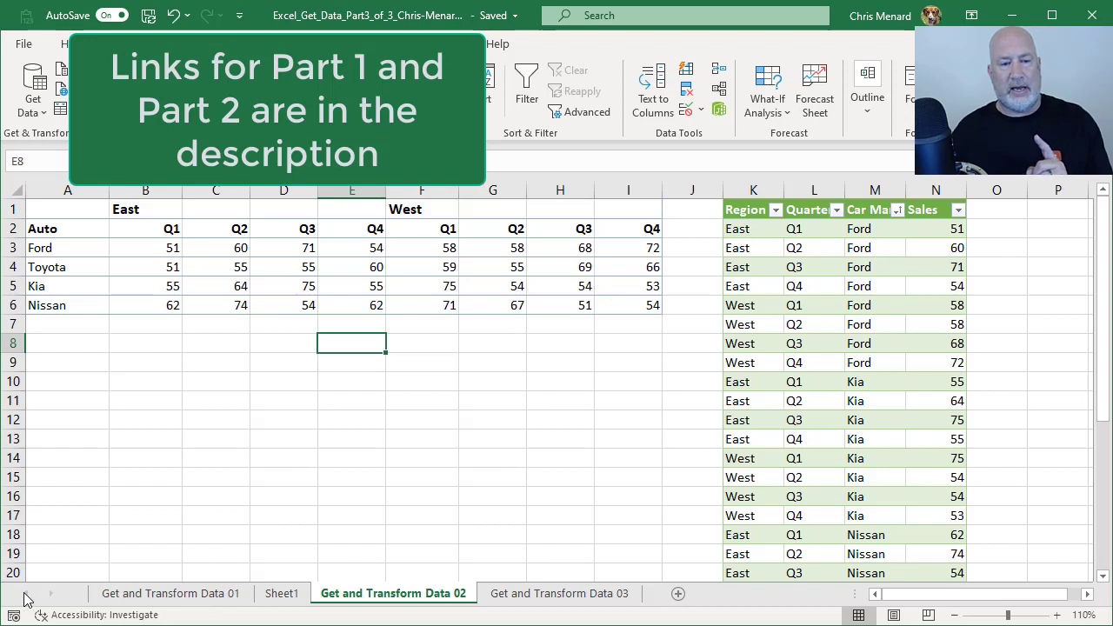
- Review the Get and Transform Data 01 and 02 sheets, and open the Get and Transform Data 03 sheet
{"action": "left_click", "coordinate": [173, 599]}
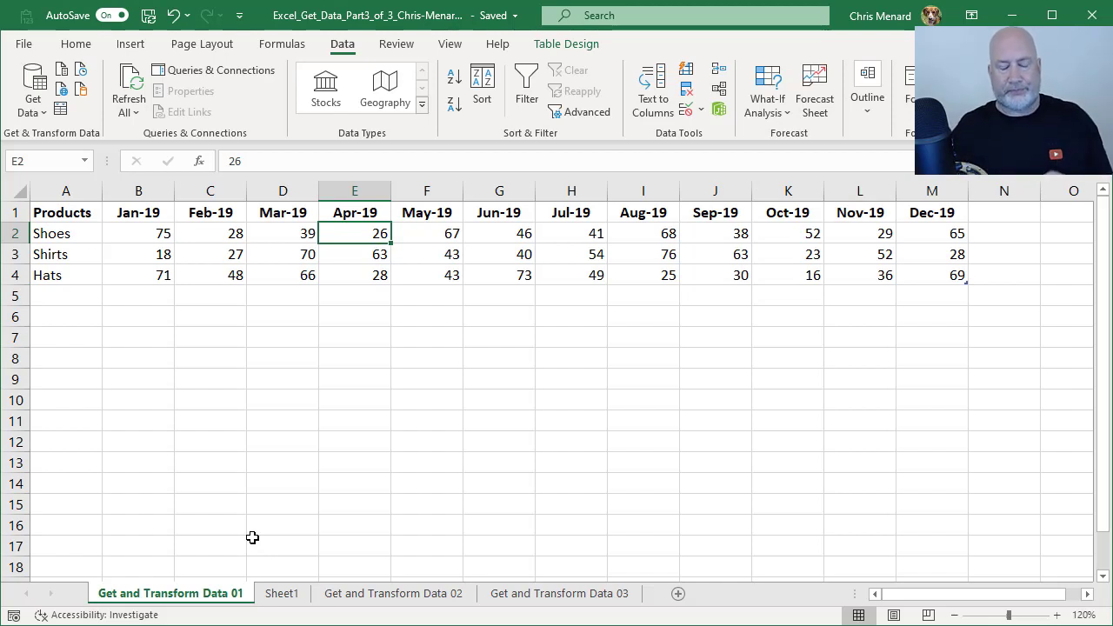
{"action": "left_click", "coordinate": [369, 604]}
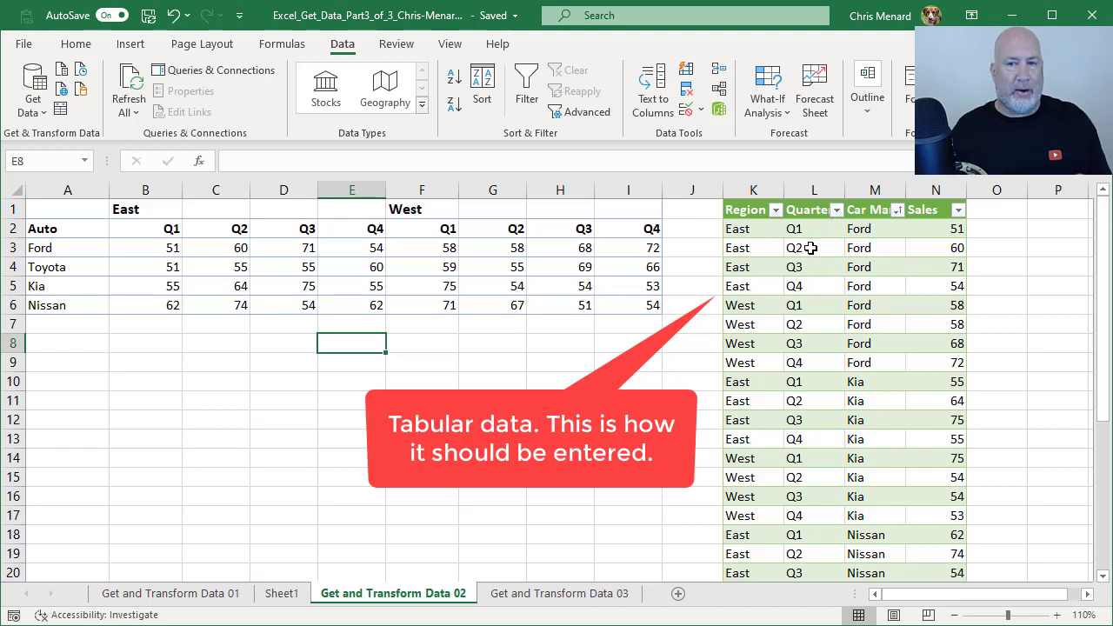
{"action": "left_click", "coordinate": [559, 593]}
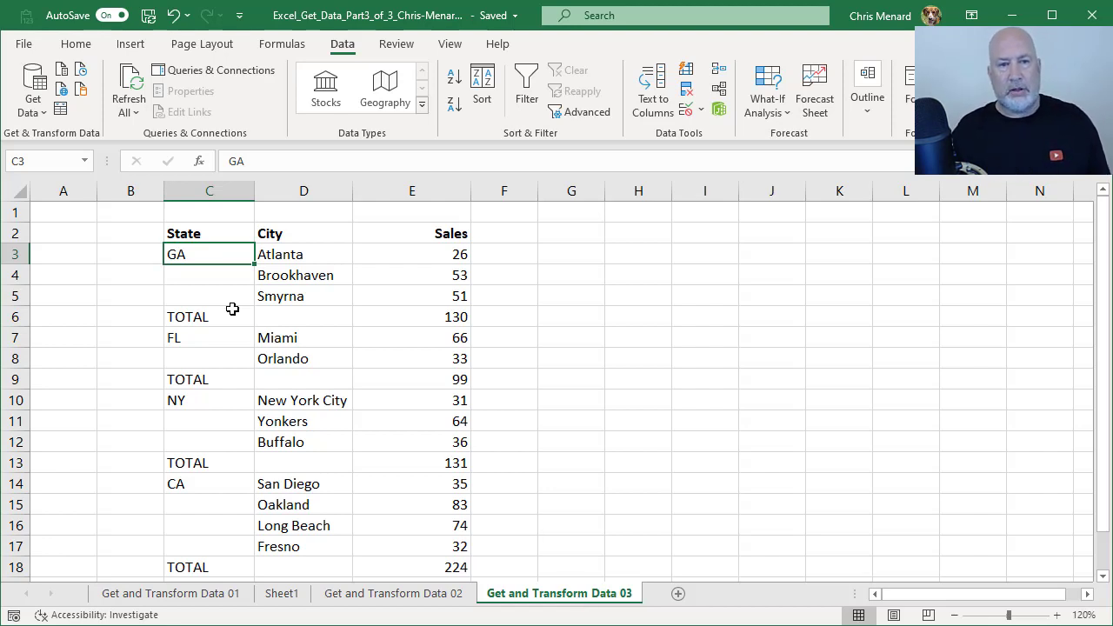
- Examine the blank State cells under GA and the TOTAL rows' formulas in the Sales column
{"action": "left_click", "coordinate": [216, 276]}
{"action": "left_click", "coordinate": [219, 295]}
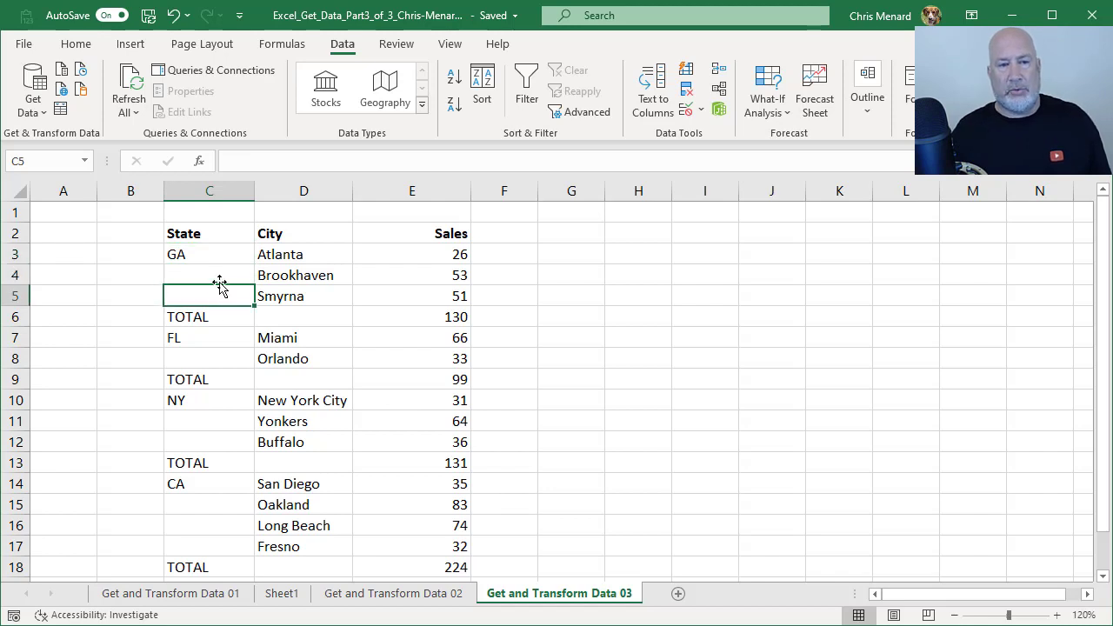
{"action": "left_click", "coordinate": [216, 274]}
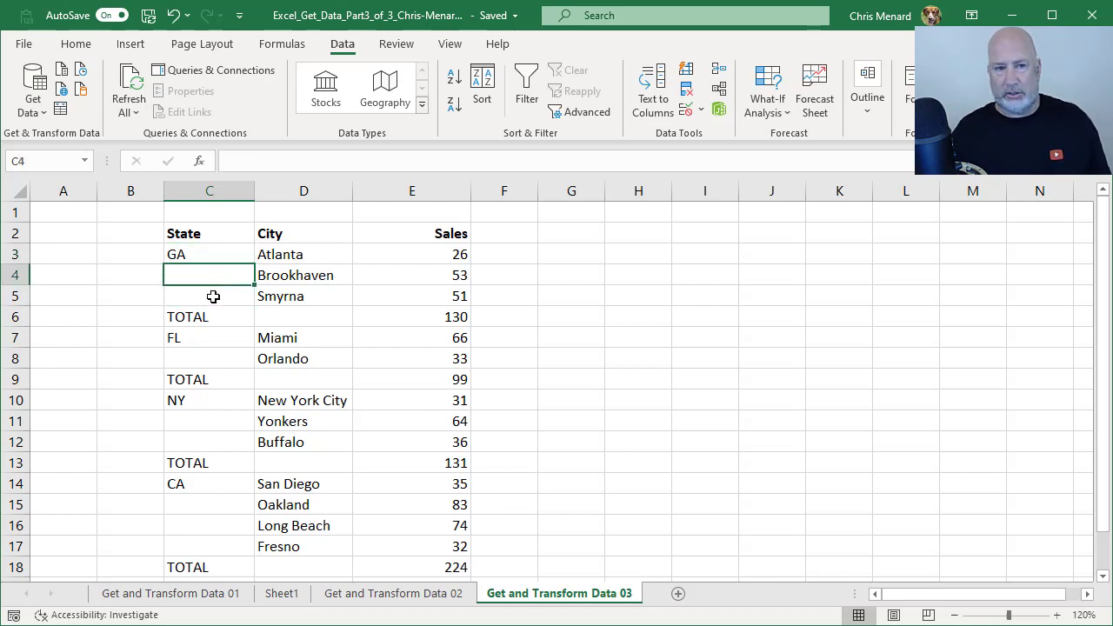
{"action": "left_click", "coordinate": [215, 296]}
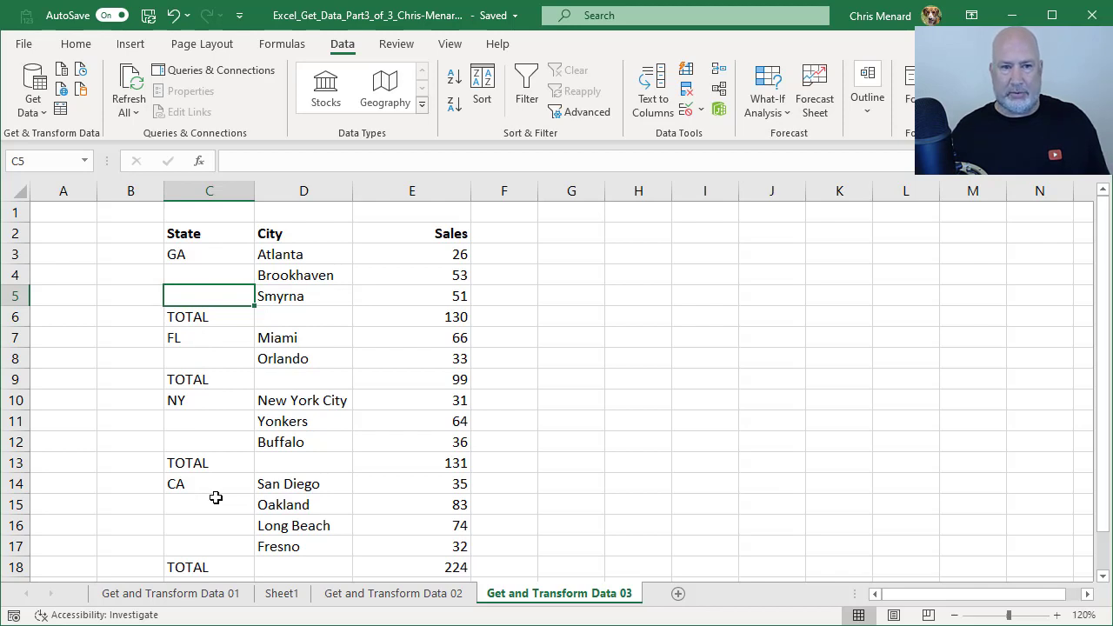
{"action": "left_click", "coordinate": [238, 314]}
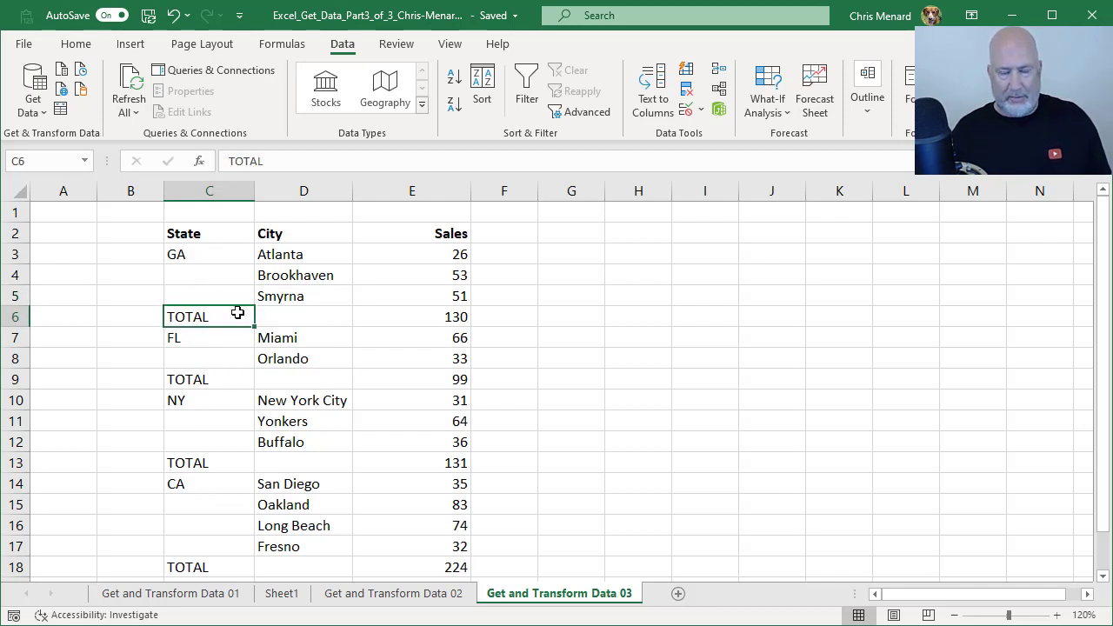
{"action": "left_click", "coordinate": [413, 320]}
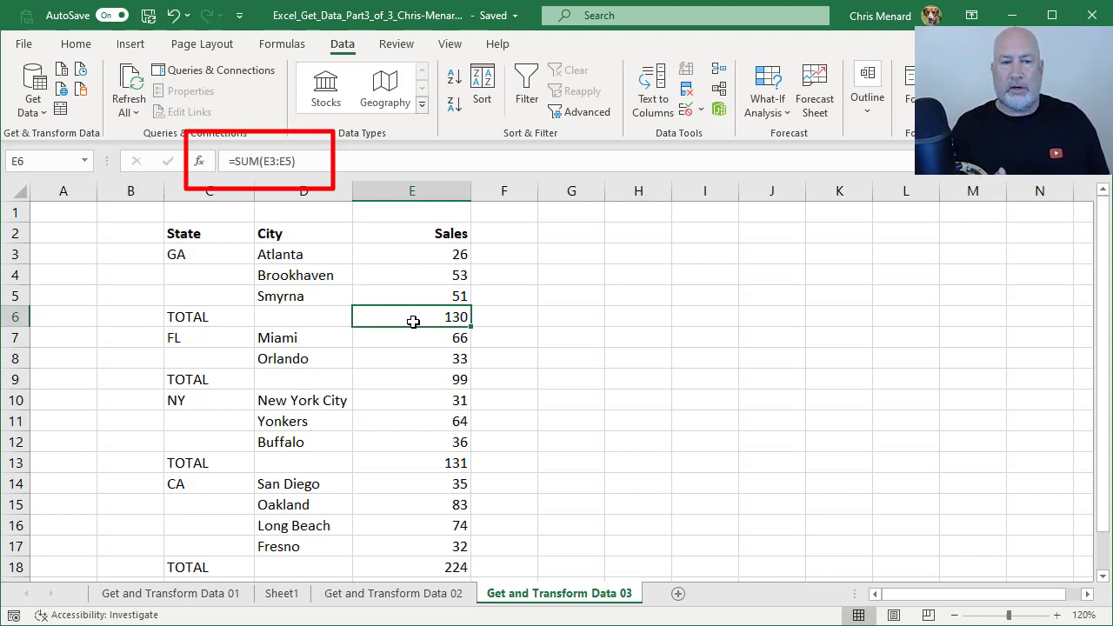
{"action": "left_click", "coordinate": [417, 377]}
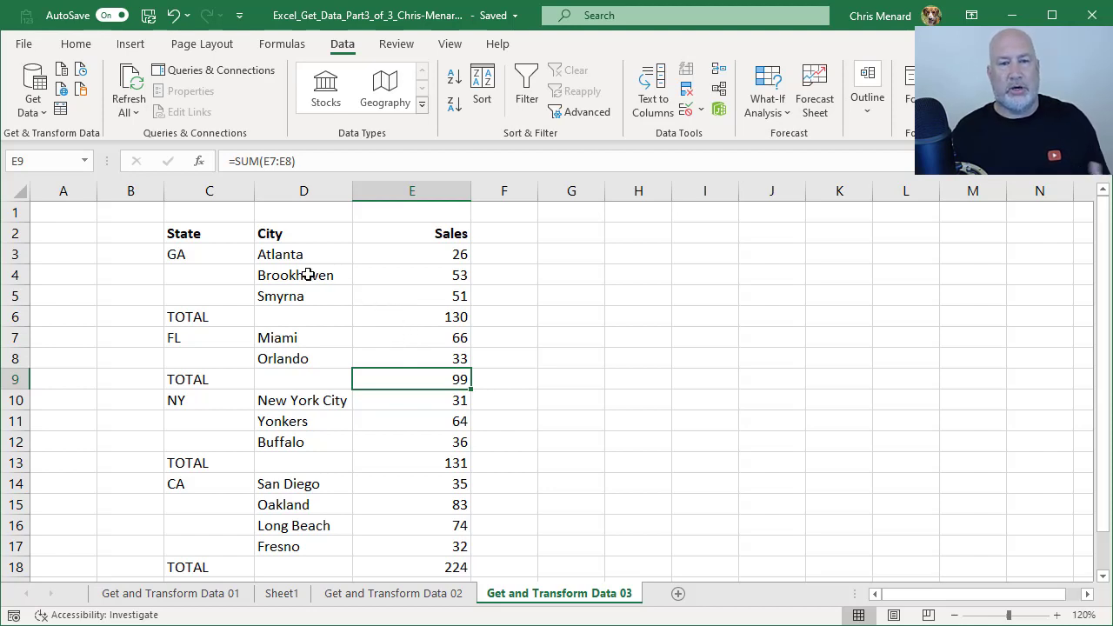
{"action": "left_click", "coordinate": [207, 236]}
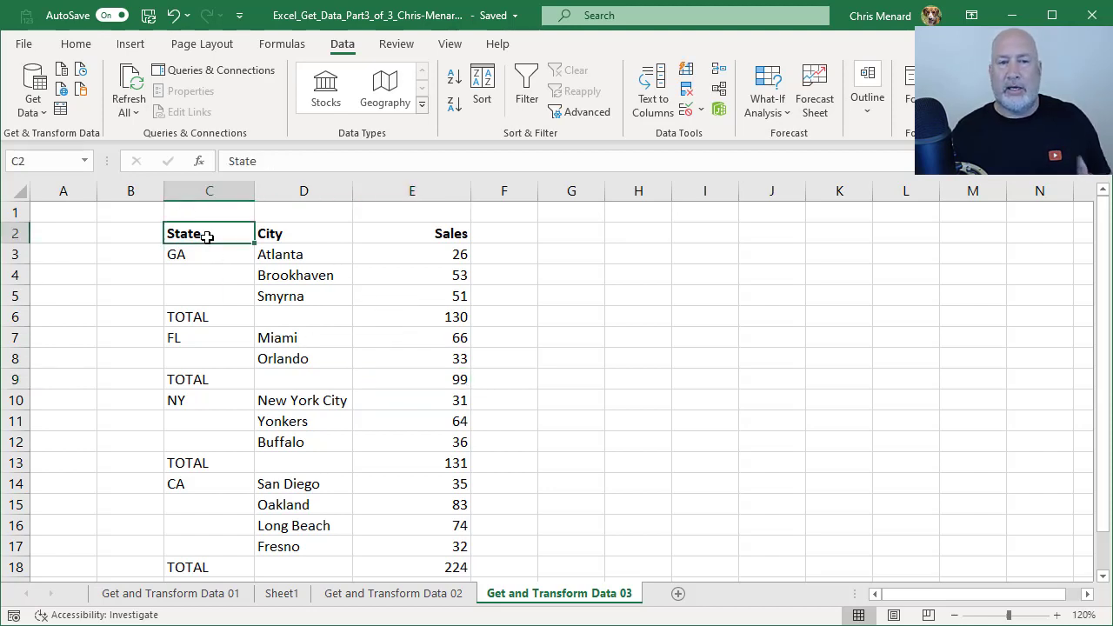
- Try sorting the data by State from A to Z, and undo the sort
{"action": "right_click", "coordinate": [230, 255]}
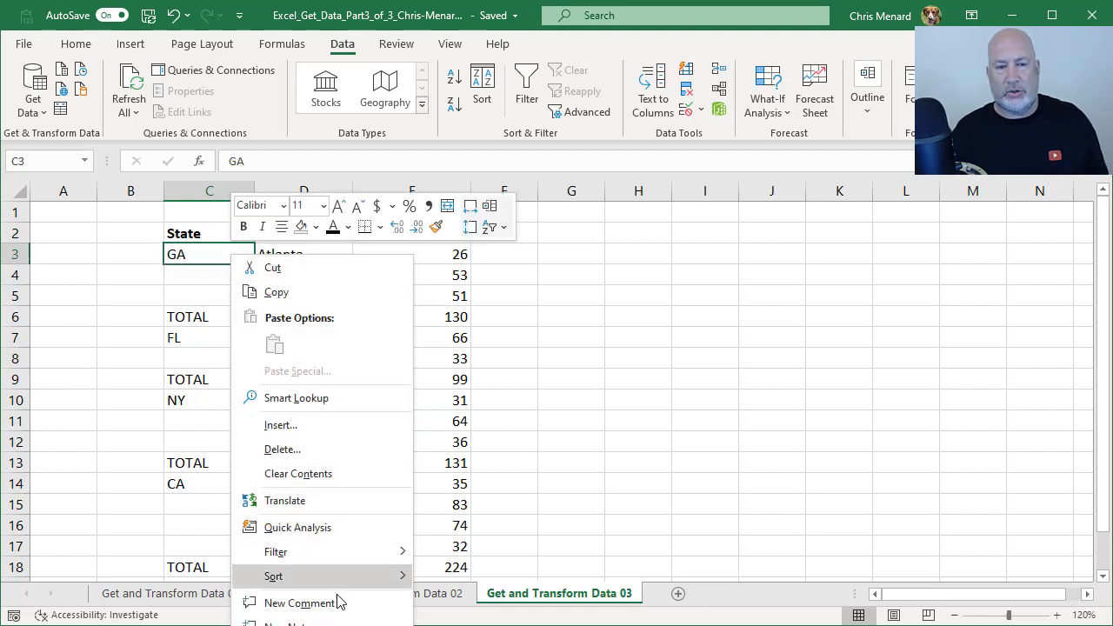
{"action": "mouse_move", "coordinate": [359, 585]}
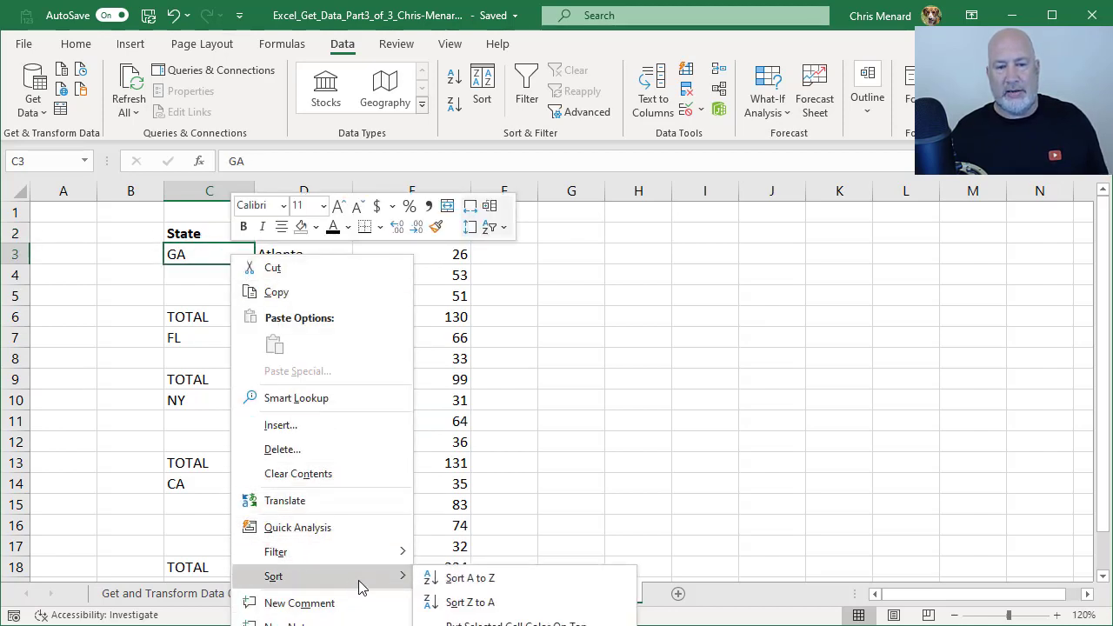
{"action": "left_click", "coordinate": [481, 585]}
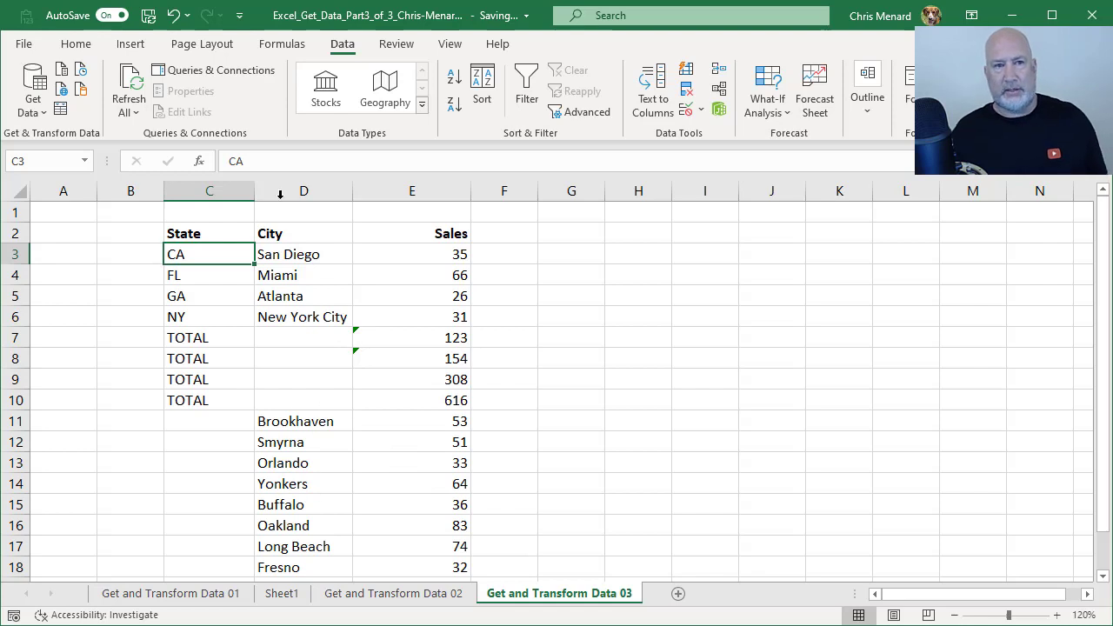
{"action": "left_click", "coordinate": [173, 15]}
{"action": "left_click", "coordinate": [224, 254]}
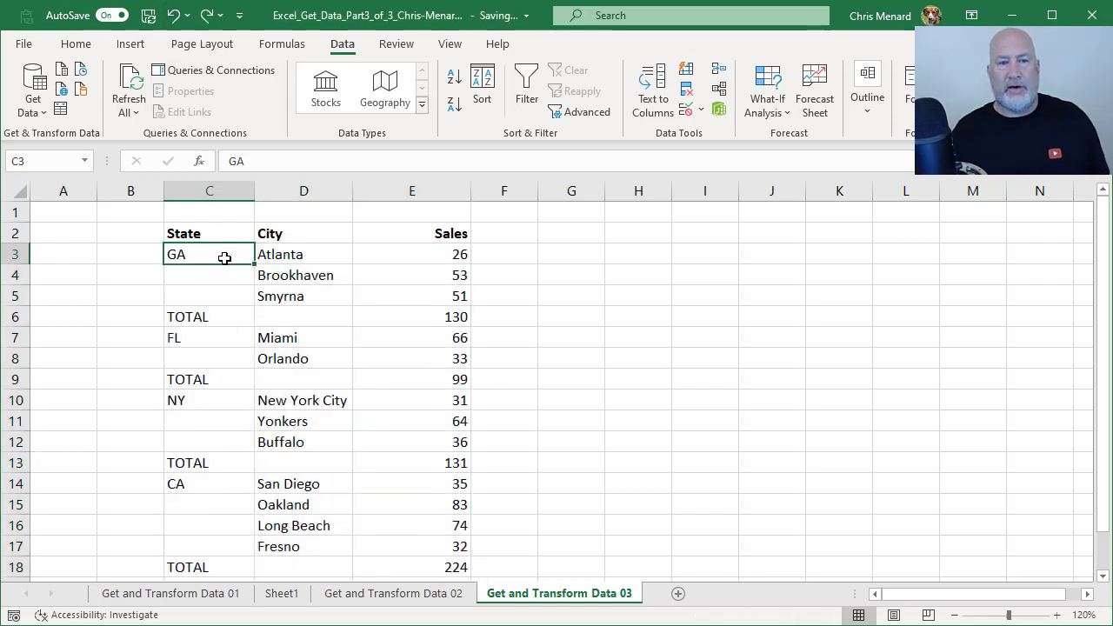
- Try filtering the State column to GA only, undo it, and remove the filter from the headers
{"action": "left_click", "coordinate": [525, 98]}
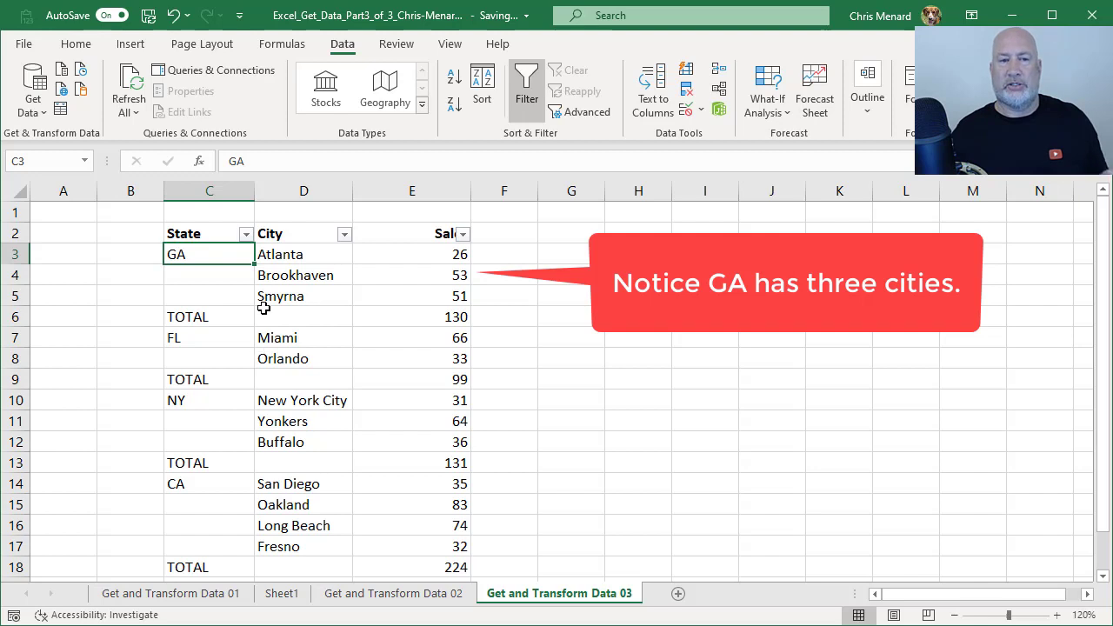
{"action": "left_click", "coordinate": [246, 234]}
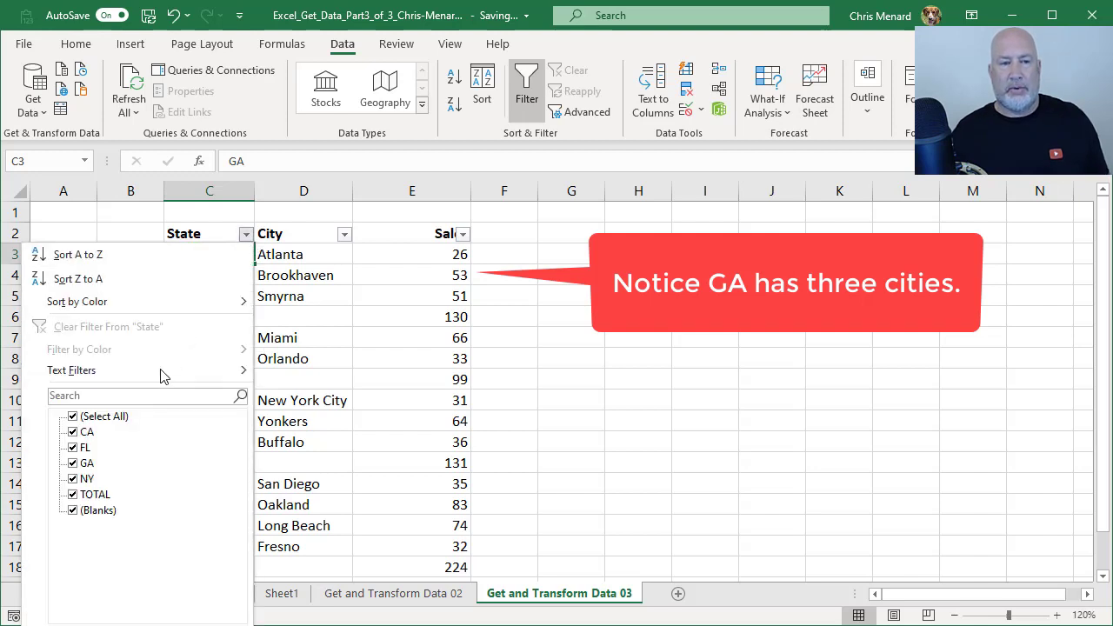
{"action": "left_click", "coordinate": [75, 417]}
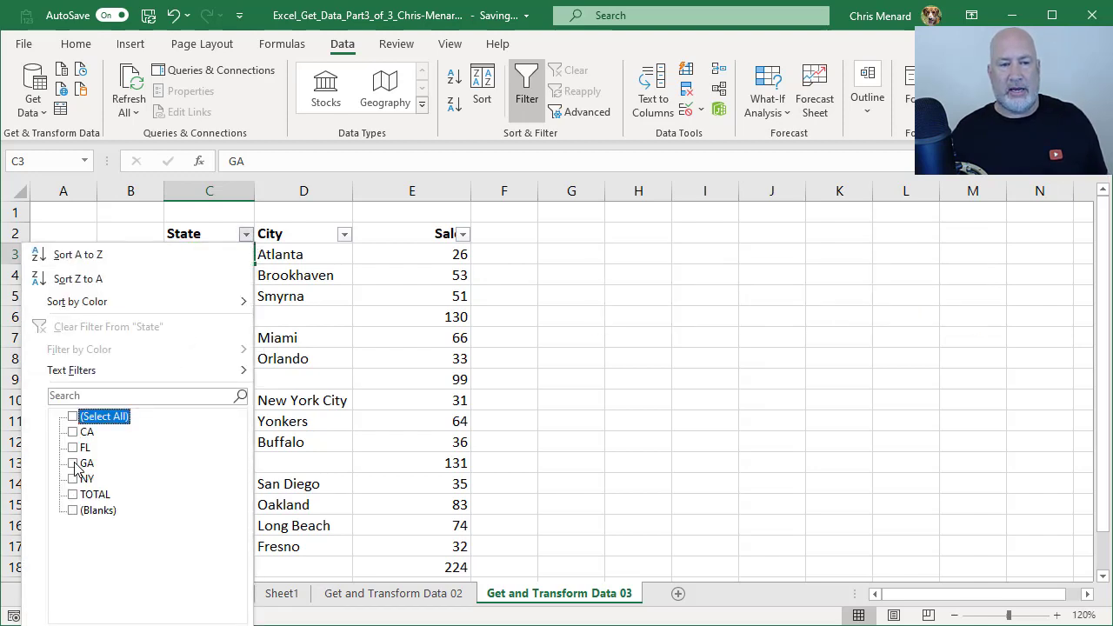
{"action": "left_click", "coordinate": [73, 462]}
{"action": "key", "text": "Return"}
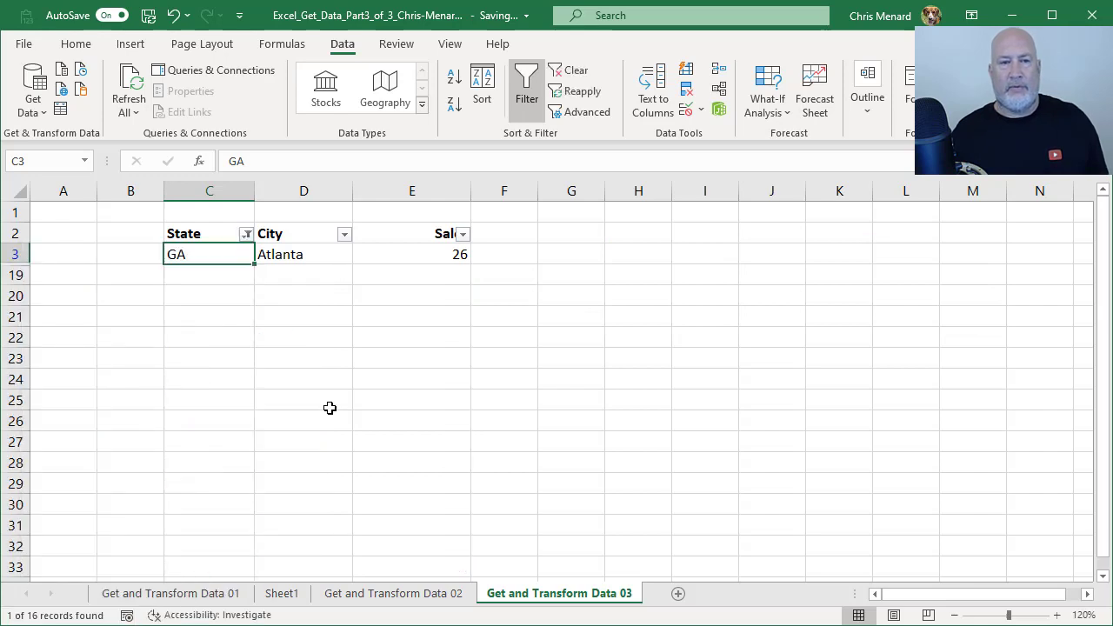
{"action": "left_click", "coordinate": [173, 15]}
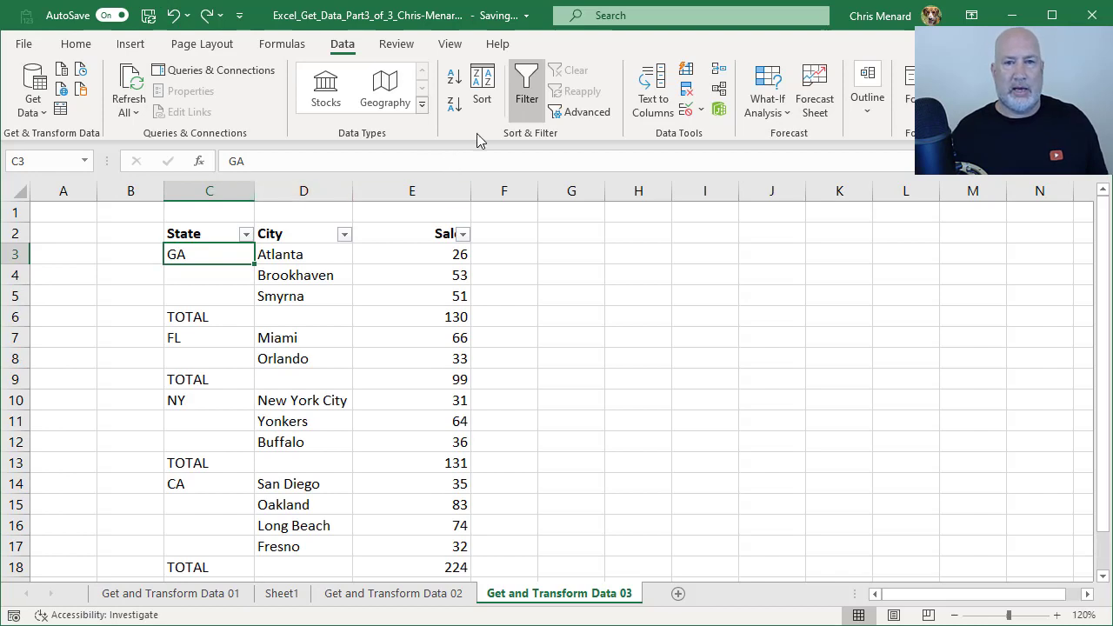
{"action": "left_click", "coordinate": [526, 111]}
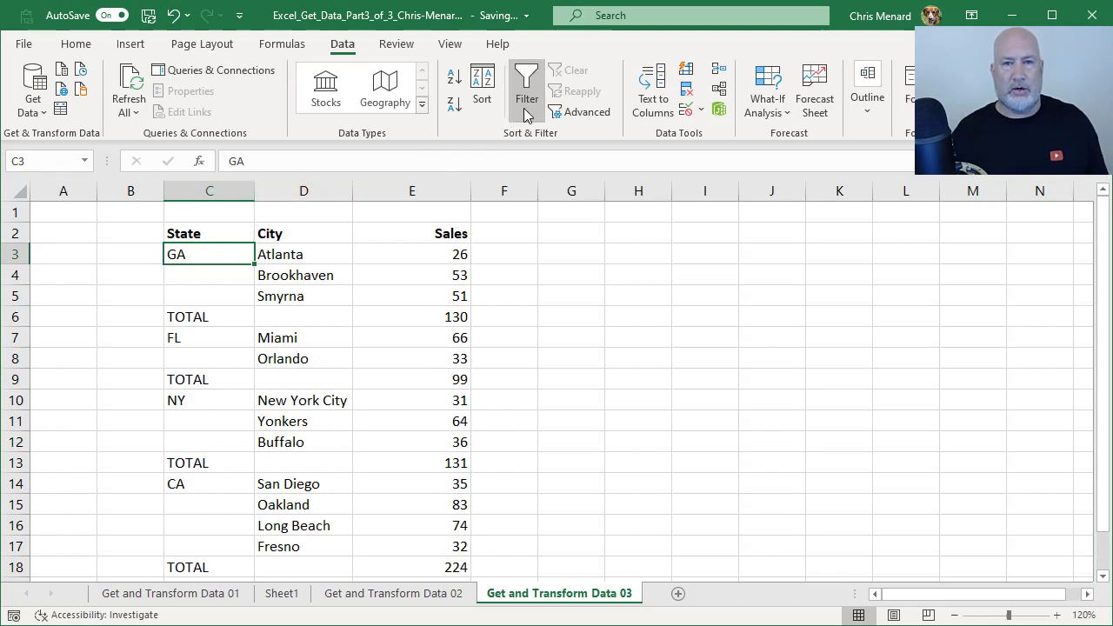
- Convert the range C2:E18 into a table with headers
{"action": "left_click", "coordinate": [325, 241]}
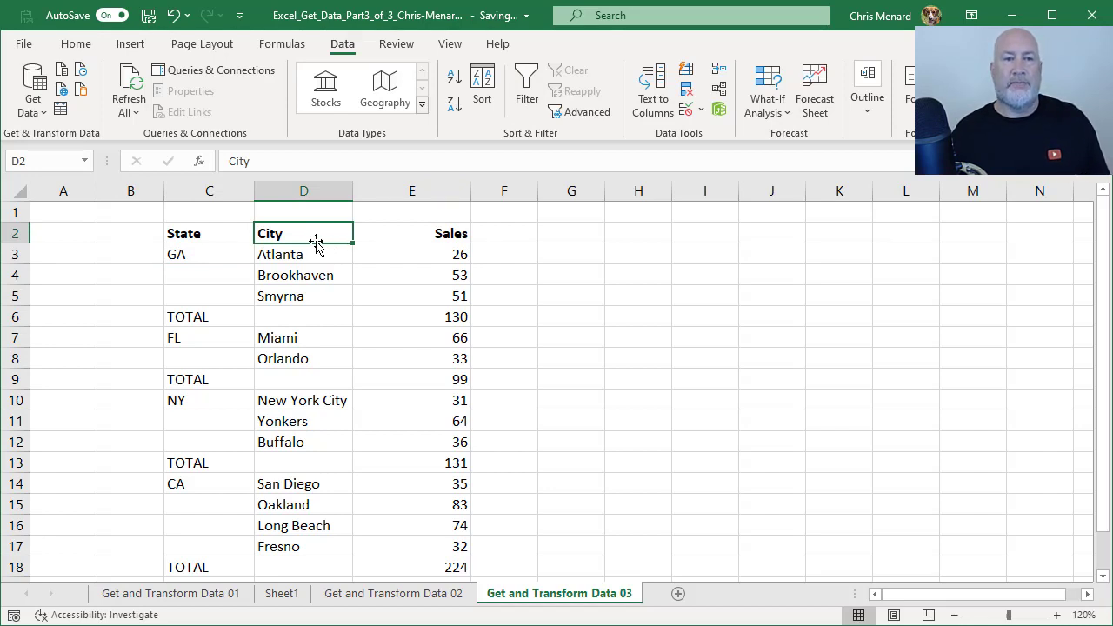
{"action": "left_click_drag", "start_coordinate": [218, 231], "coordinate": [419, 481]}
{"action": "scroll", "coordinate": [435, 447], "scroll_direction": "up", "scroll_amount": 2}
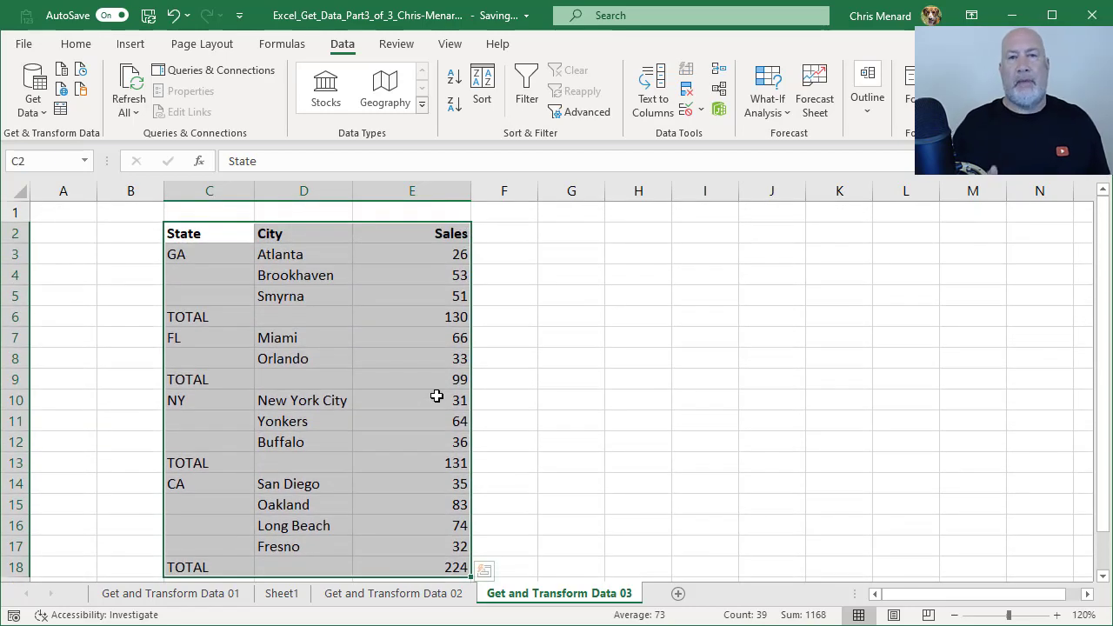
{"action": "key", "text": "ctrl+t"}
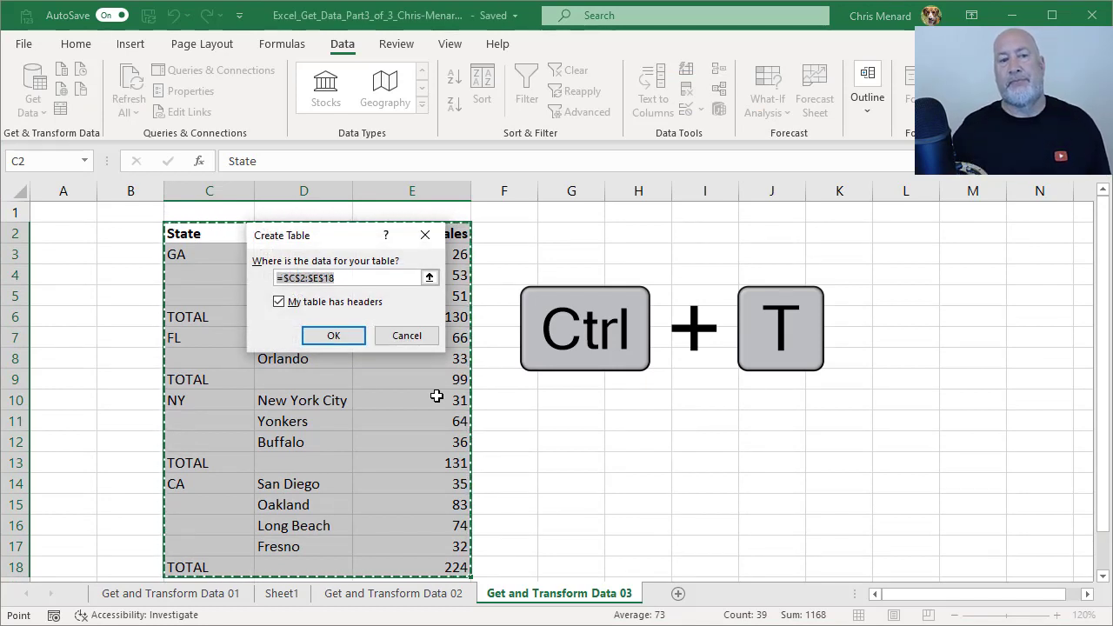
{"action": "left_click_drag", "start_coordinate": [350, 240], "coordinate": [365, 301]}
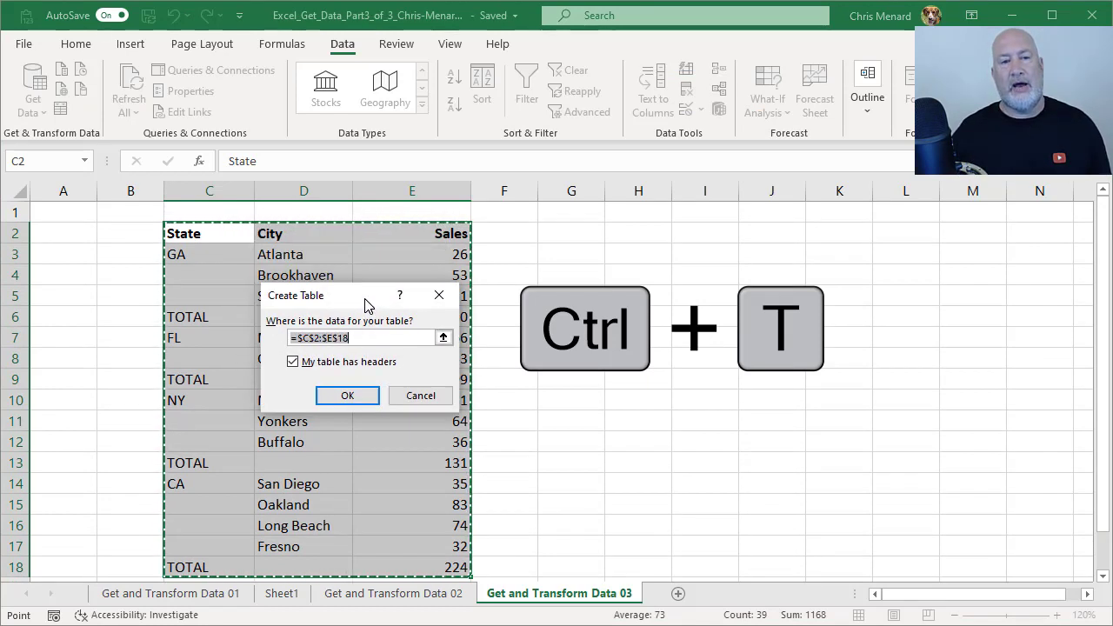
{"action": "left_click", "coordinate": [346, 398]}
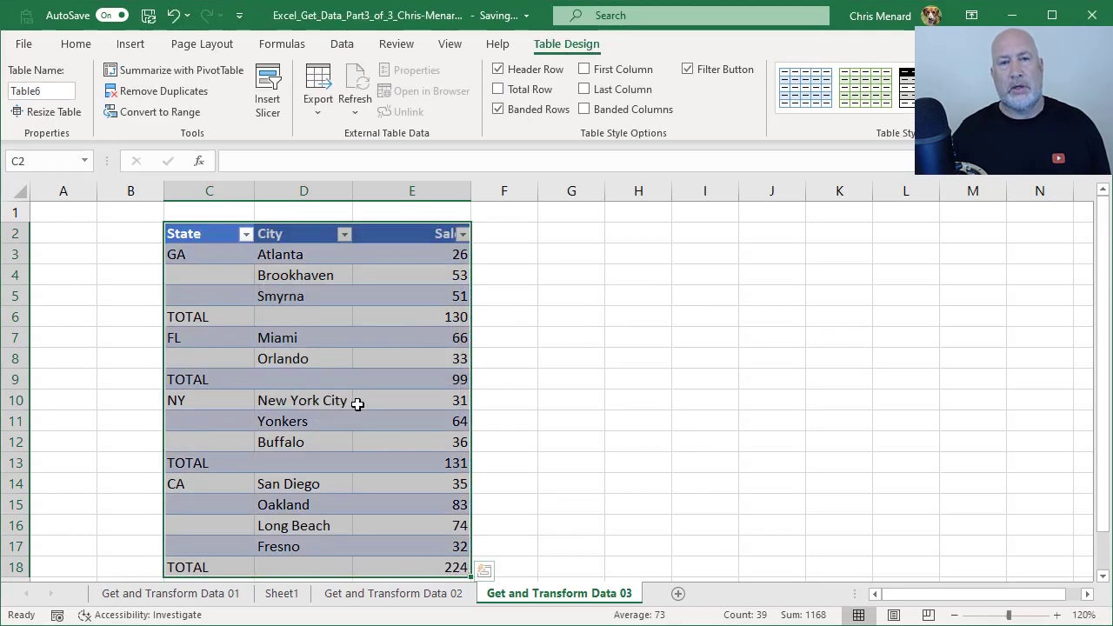
- Load the table into Power Query Editor and fill the State column's null cells down
{"action": "left_click", "coordinate": [340, 46]}
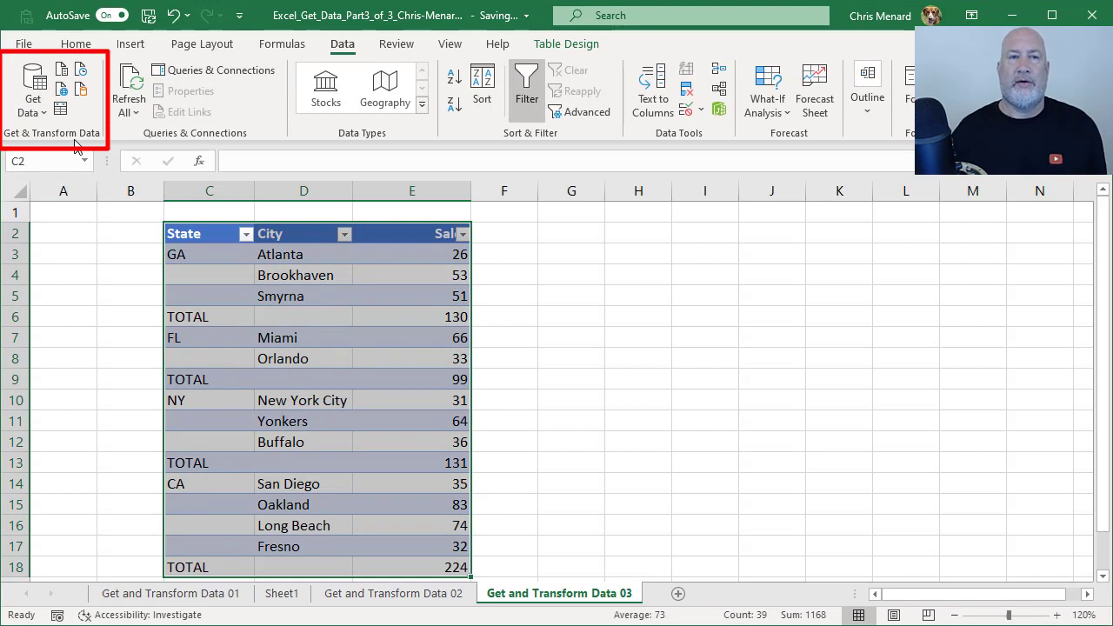
{"action": "left_click", "coordinate": [61, 112]}
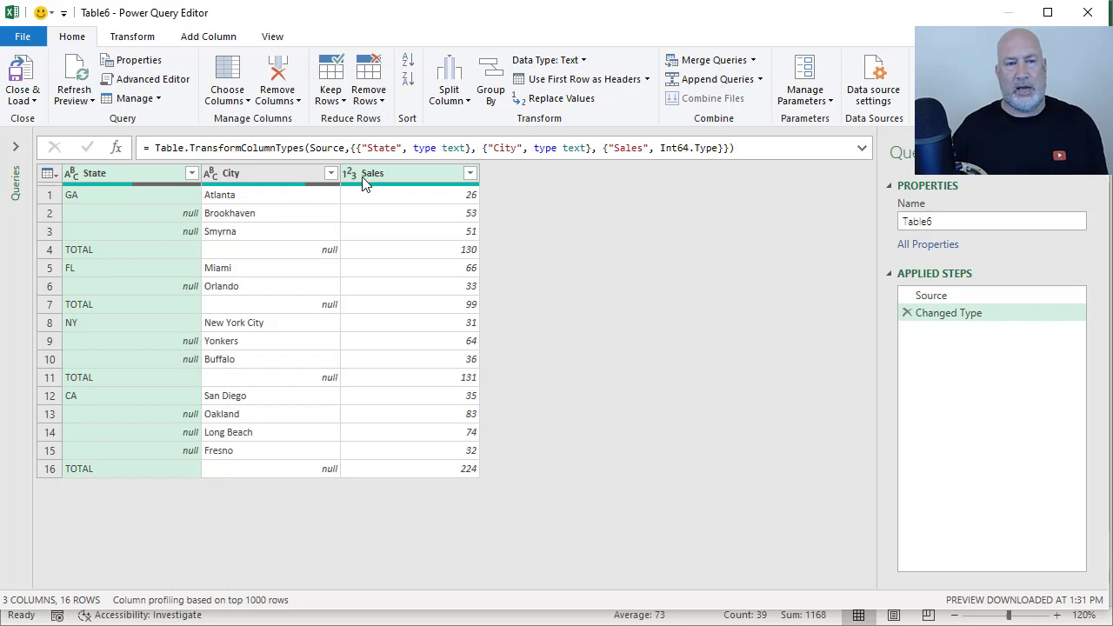
{"action": "right_click", "coordinate": [138, 173]}
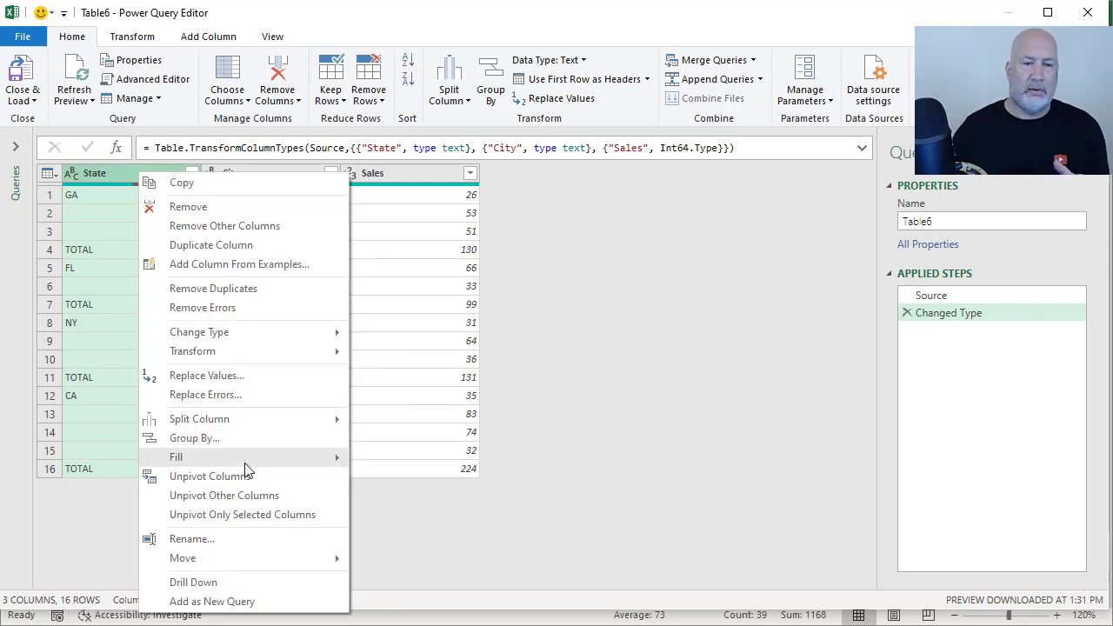
{"action": "mouse_move", "coordinate": [244, 463]}
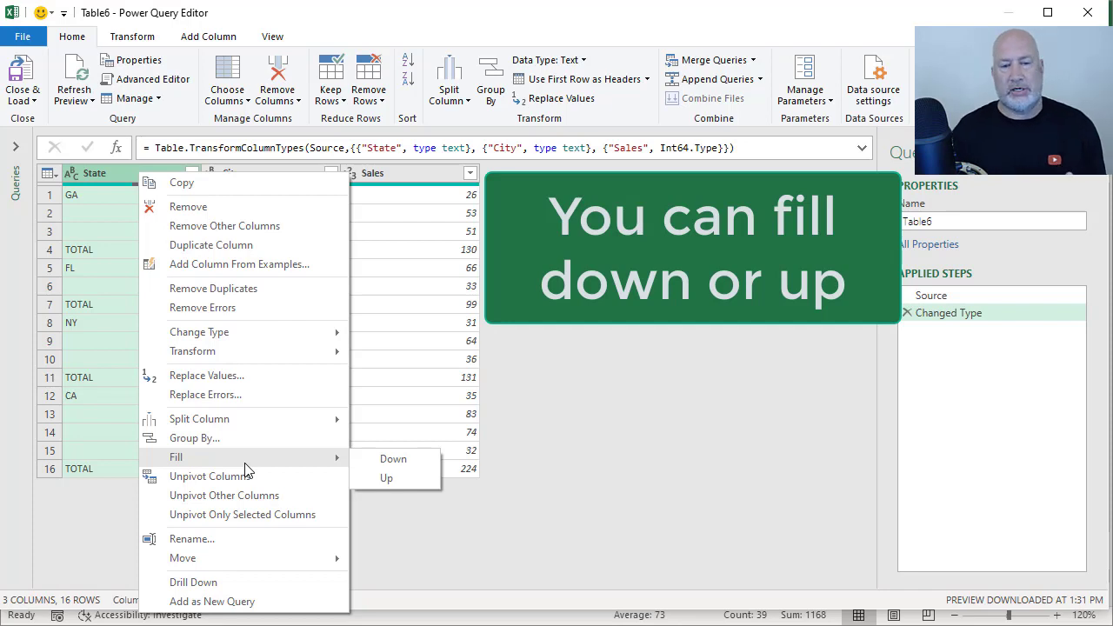
{"action": "left_click", "coordinate": [403, 468]}
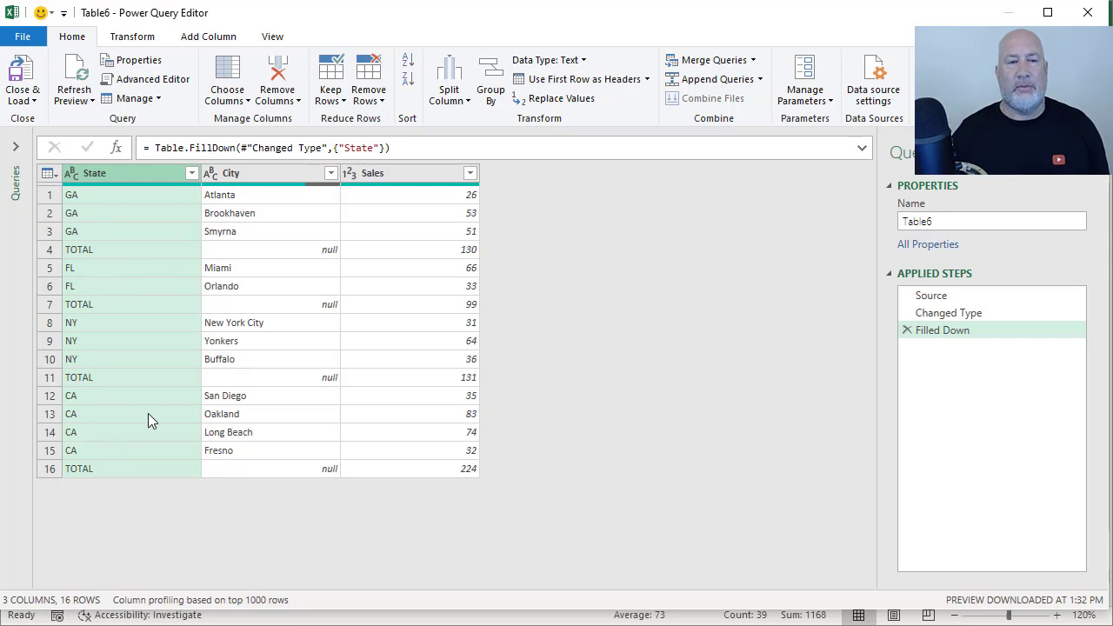
- Filter the TOTAL rows out of the State column, and compare the query result with the source table on the worksheet
{"action": "left_click", "coordinate": [190, 174]}
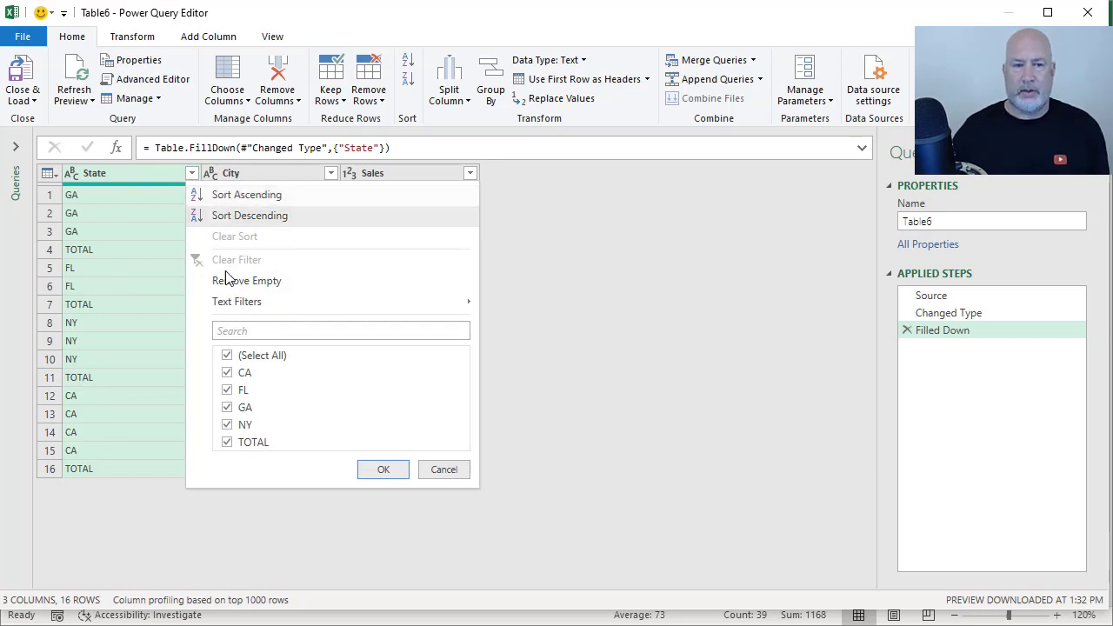
{"action": "left_click", "coordinate": [227, 443]}
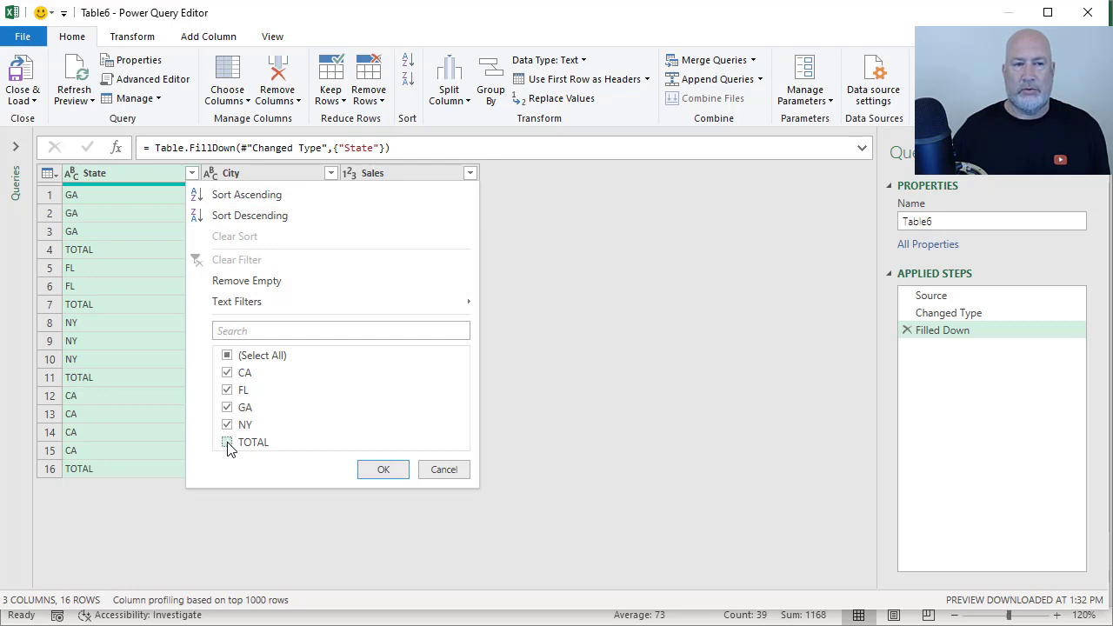
{"action": "left_click", "coordinate": [379, 473]}
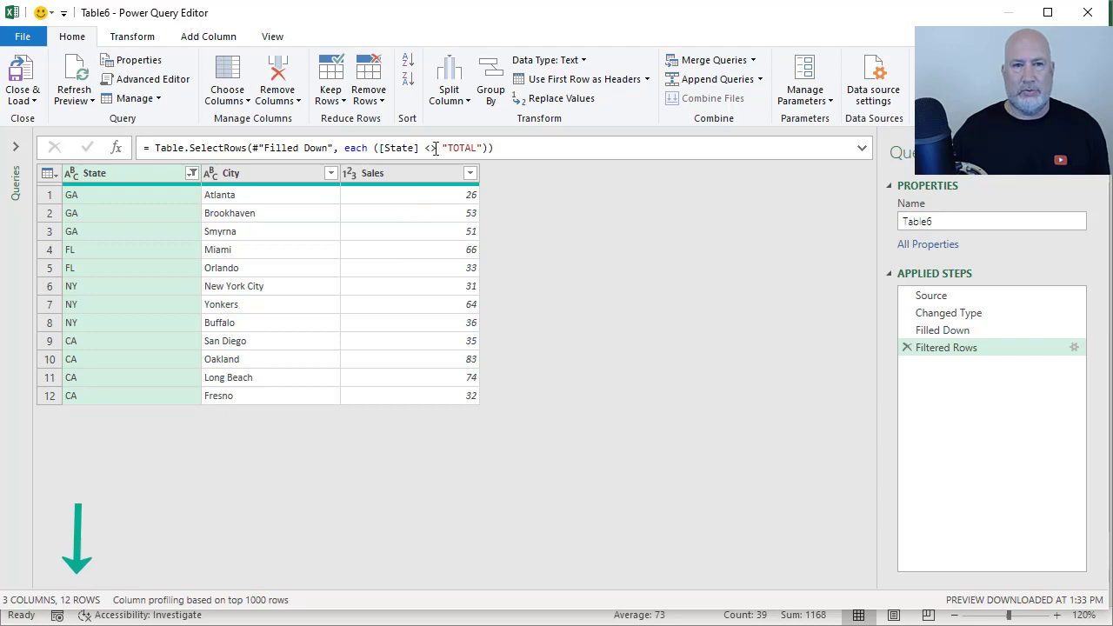
{"action": "left_click_drag", "start_coordinate": [457, 15], "coordinate": [504, 622]}
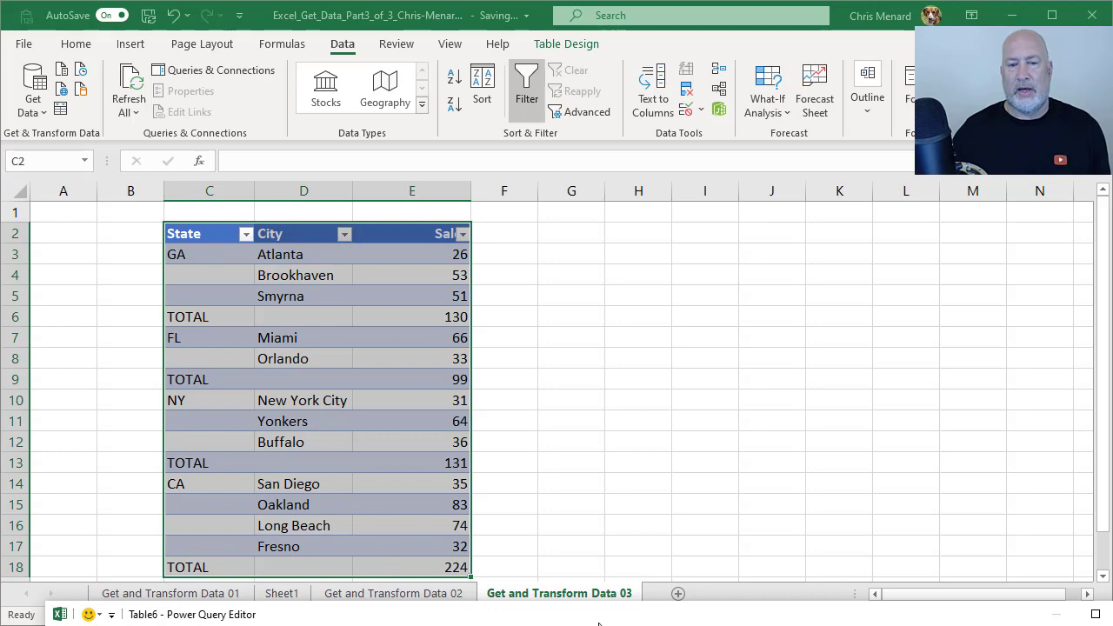
{"action": "left_click", "coordinate": [374, 618]}
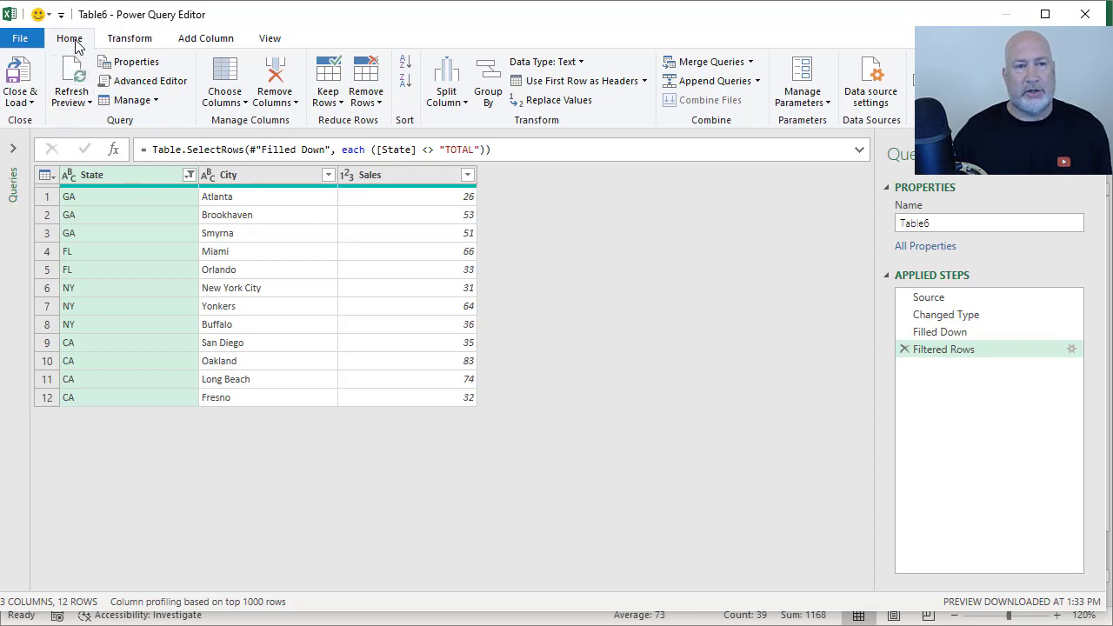
- Close the query and load its result as a table on a new worksheet
{"action": "left_click", "coordinate": [20, 108]}
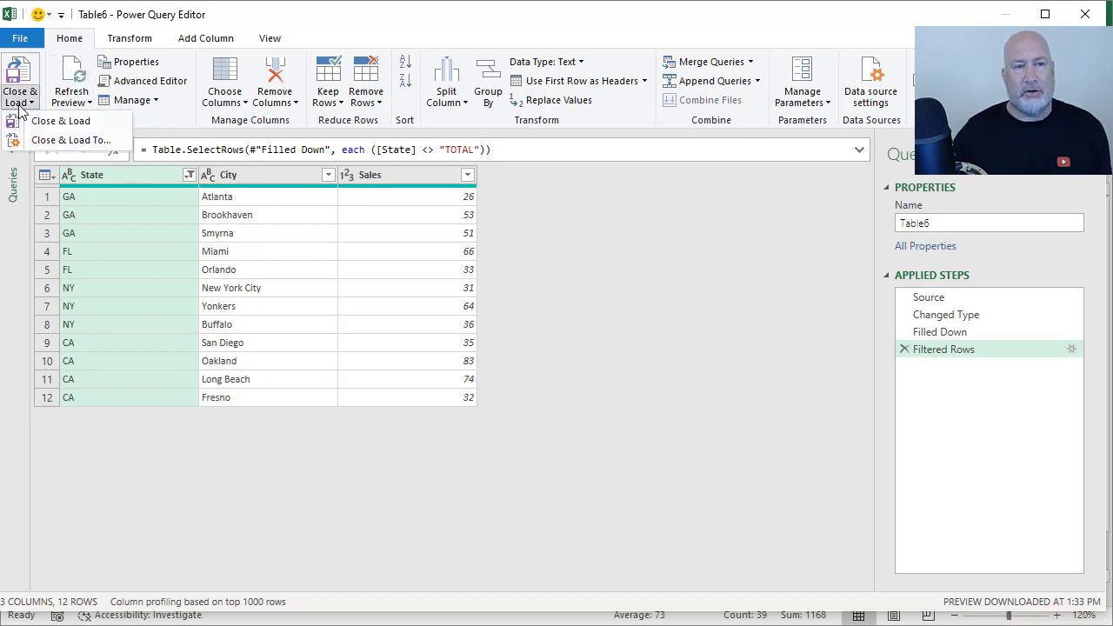
{"action": "left_click", "coordinate": [81, 143]}
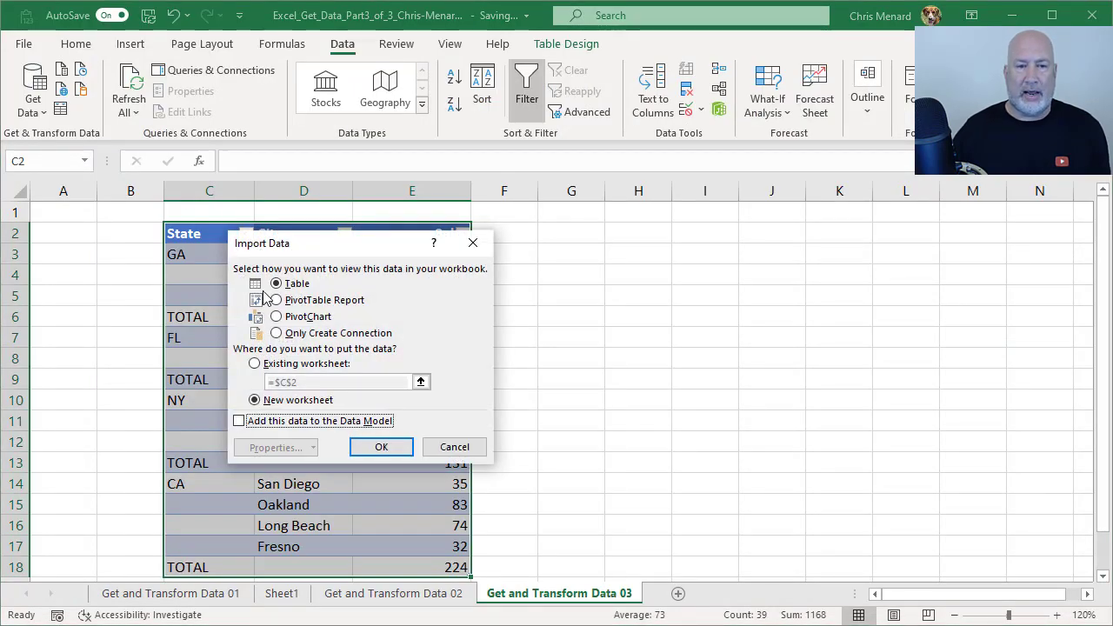
{"action": "left_click", "coordinate": [384, 452]}
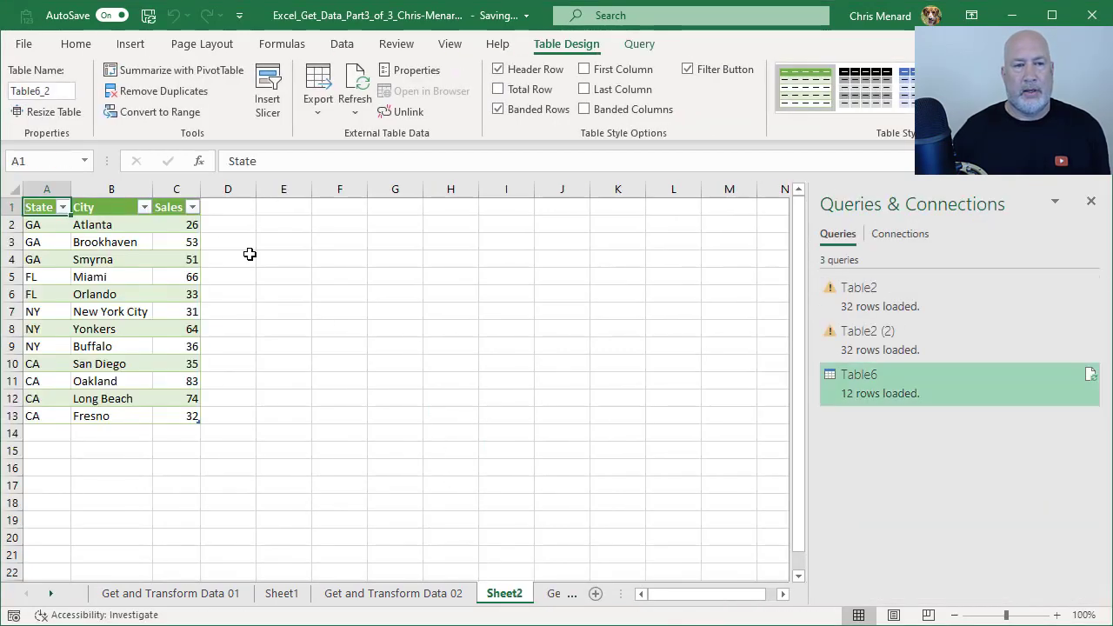
- Copy the loaded table A1:C13 and paste it at G2 on the Get and Transform Data 03 sheet
{"action": "left_click_drag", "start_coordinate": [40, 209], "coordinate": [185, 412]}
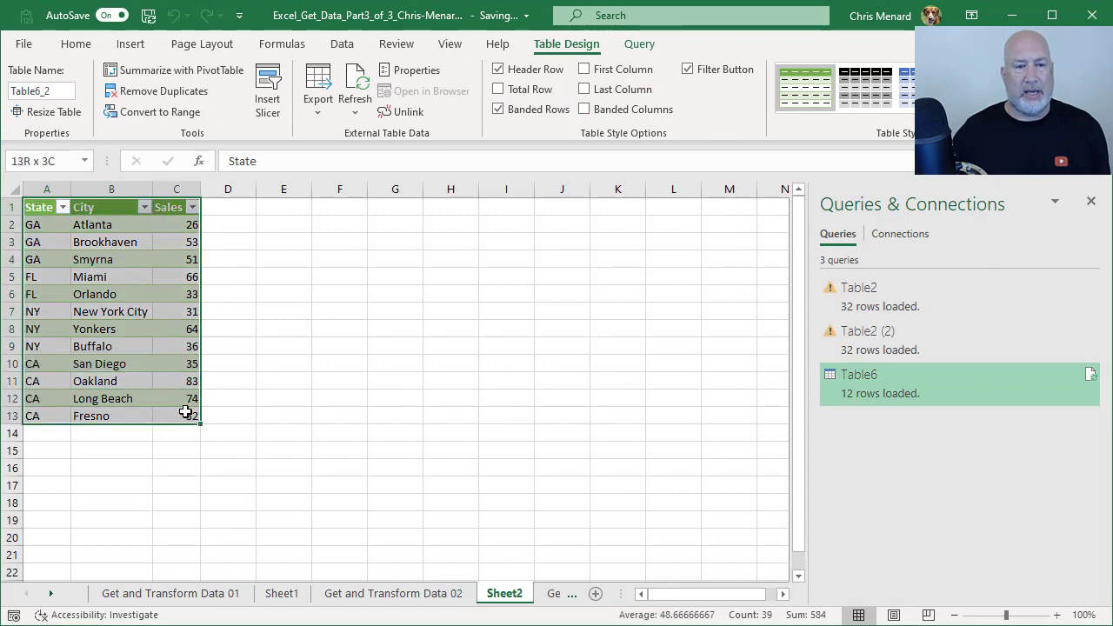
{"action": "right_click", "coordinate": [174, 325]}
{"action": "left_click", "coordinate": [202, 364]}
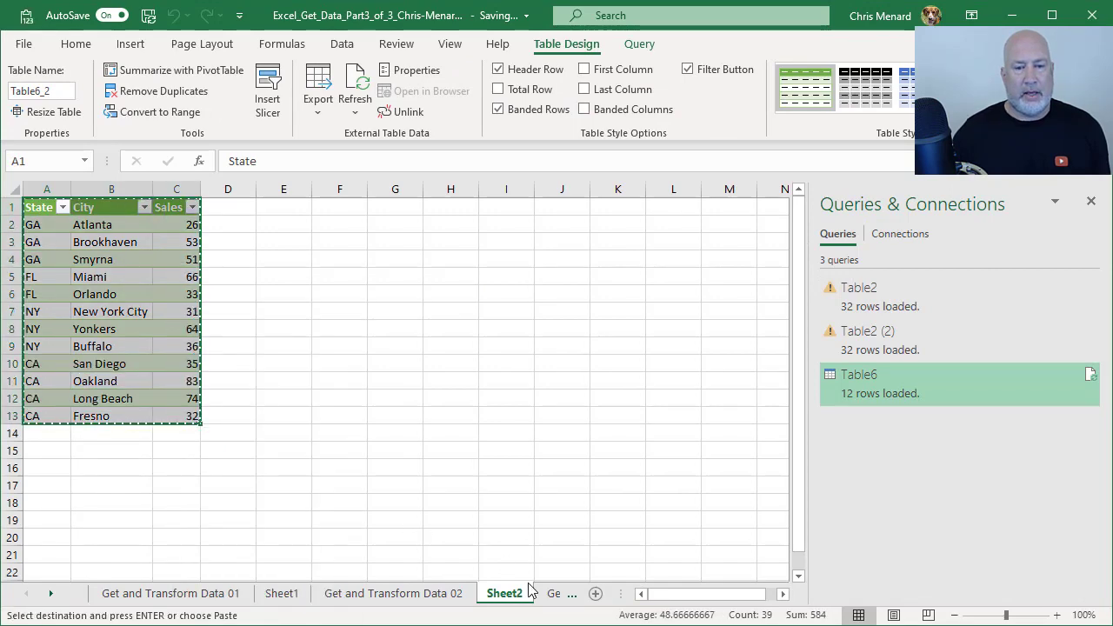
{"action": "left_click", "coordinate": [435, 594]}
{"action": "left_click", "coordinate": [520, 594]}
{"action": "left_click", "coordinate": [554, 594]}
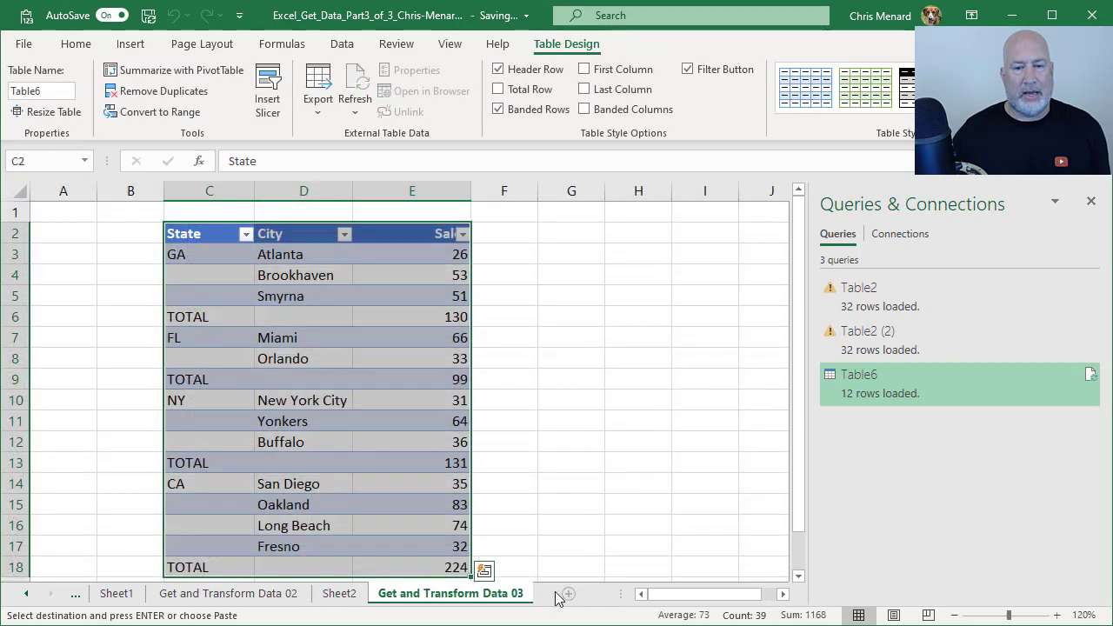
{"action": "left_click", "coordinate": [559, 236]}
{"action": "right_click", "coordinate": [561, 235]}
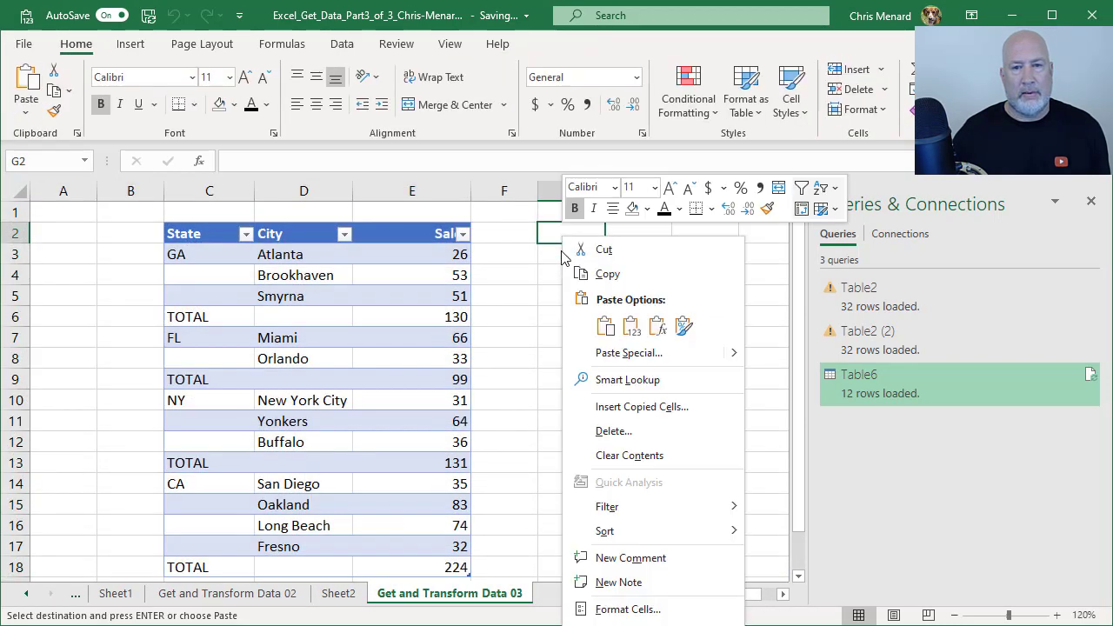
{"action": "left_click", "coordinate": [606, 326]}
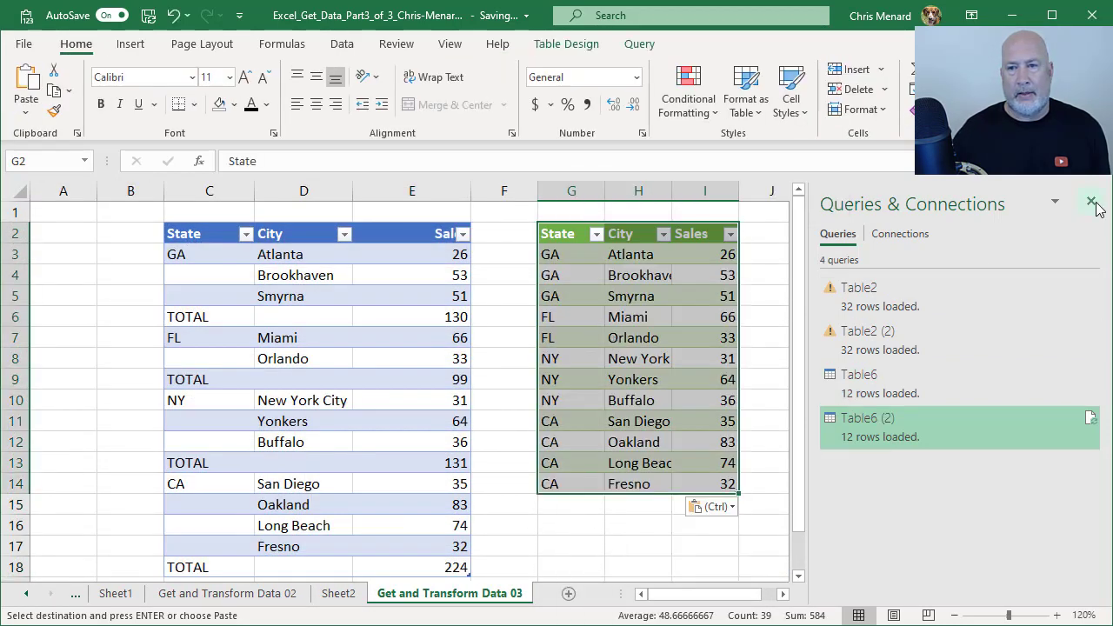
- Close the Queries & Connections pane and widen column H so the pasted table's full city names fit
{"action": "left_click", "coordinate": [1094, 202]}
{"action": "left_click", "coordinate": [823, 354]}
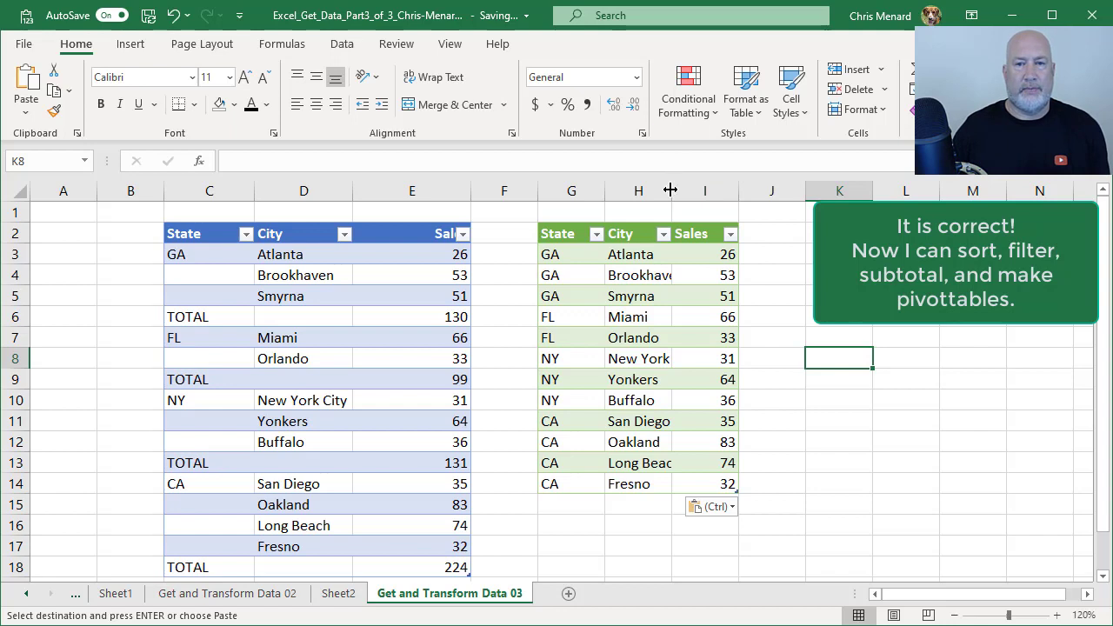
{"action": "left_click_drag", "start_coordinate": [671, 190], "coordinate": [737, 192]}
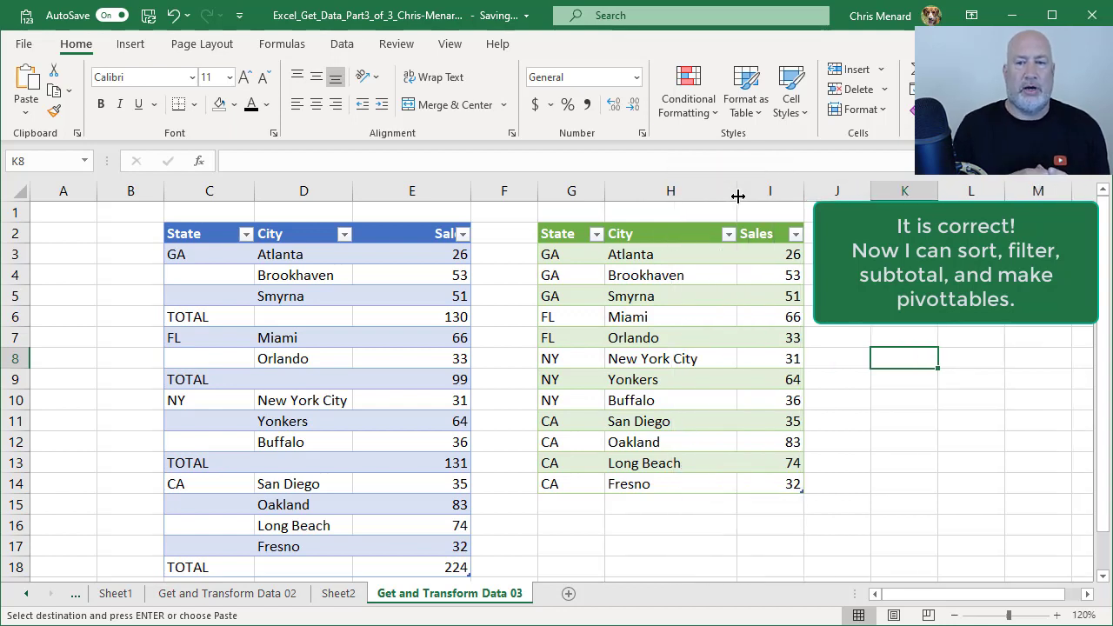